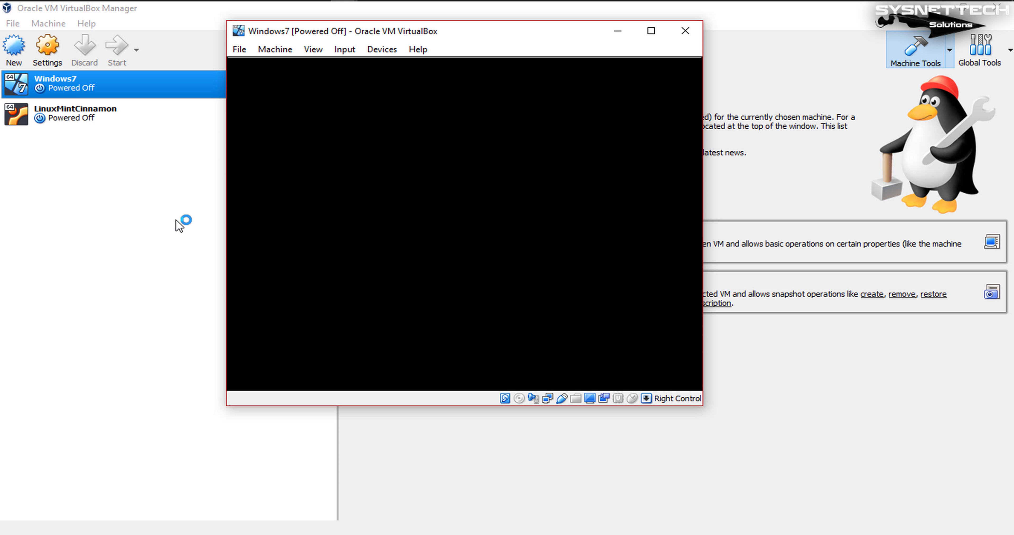
# Step: Dismiss the startup notices and reposition the Windows7 virtual machine window as the guest boots
pyautogui.click(672, 71)
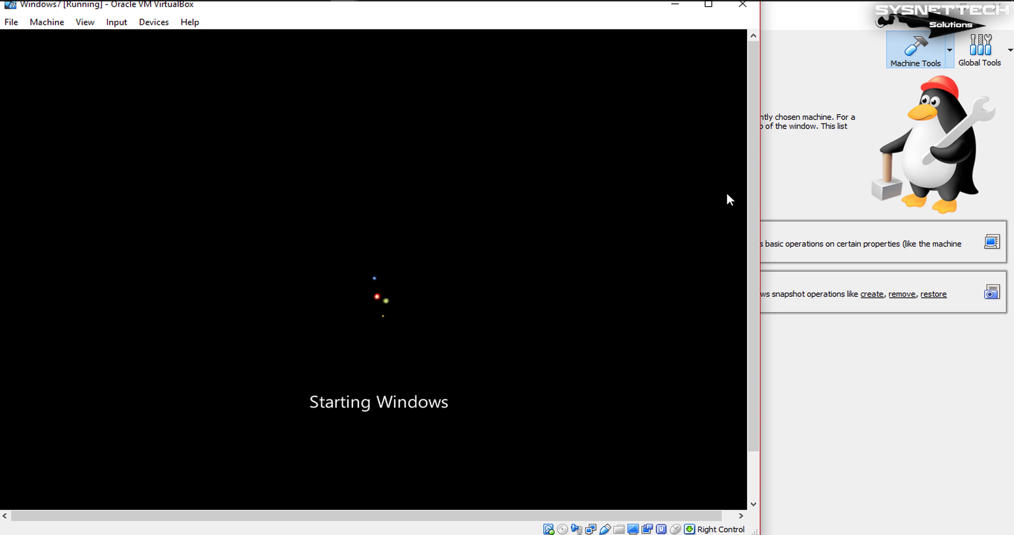
pyautogui.moveTo(579, 12); pyautogui.dragTo(719, 19)
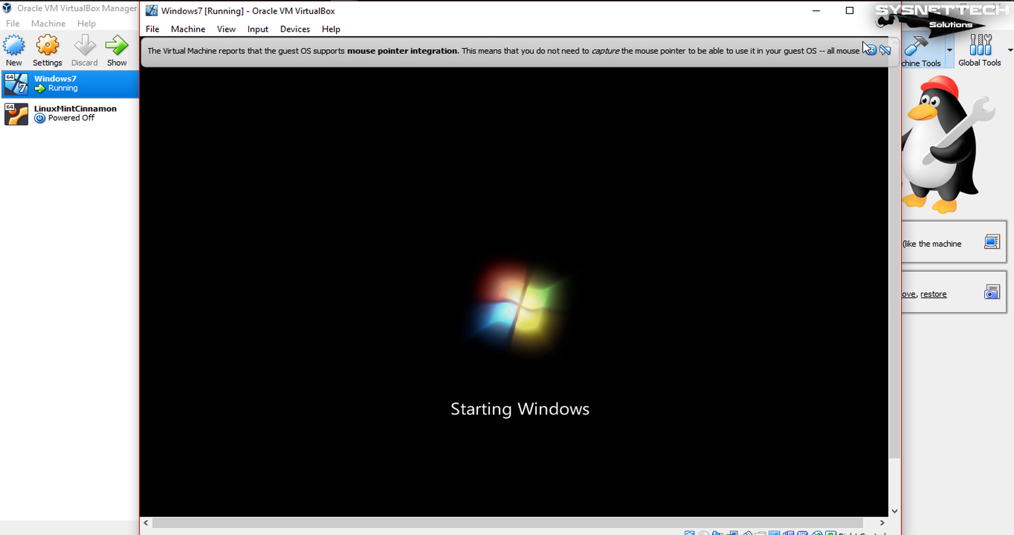
pyautogui.click(870, 50)
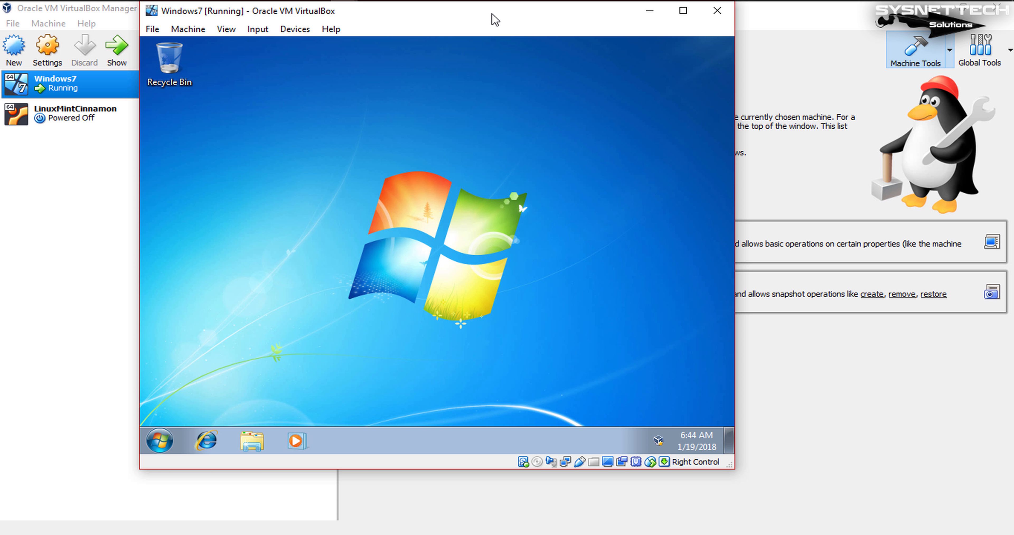
pyautogui.moveTo(495, 14); pyautogui.dragTo(565, 20)
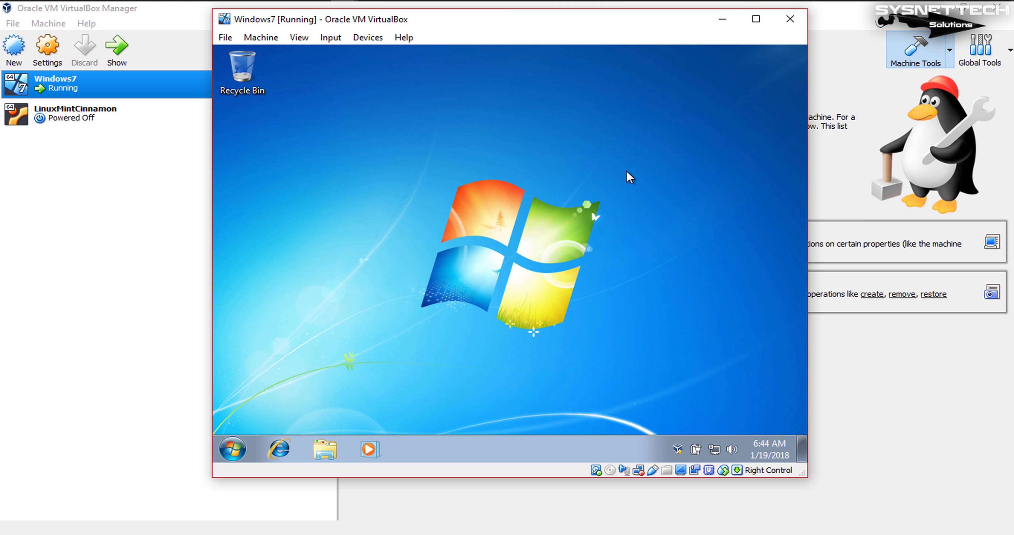
# Step: Show the Computer, User's Files, Network and Control Panel icons on the guest desktop, and refresh it
pyautogui.rightClick(483, 150)
pyautogui.click(556, 300)
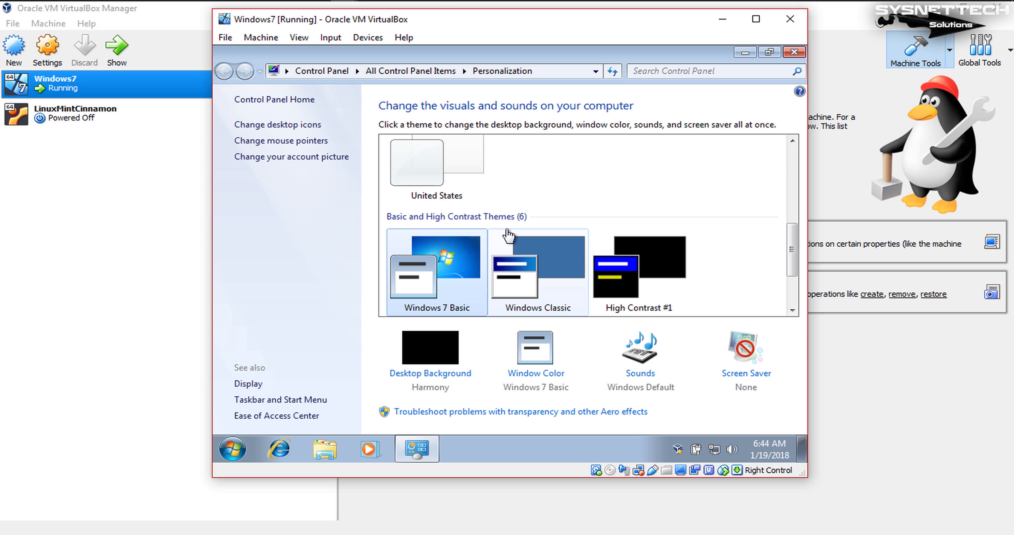
pyautogui.click(318, 125)
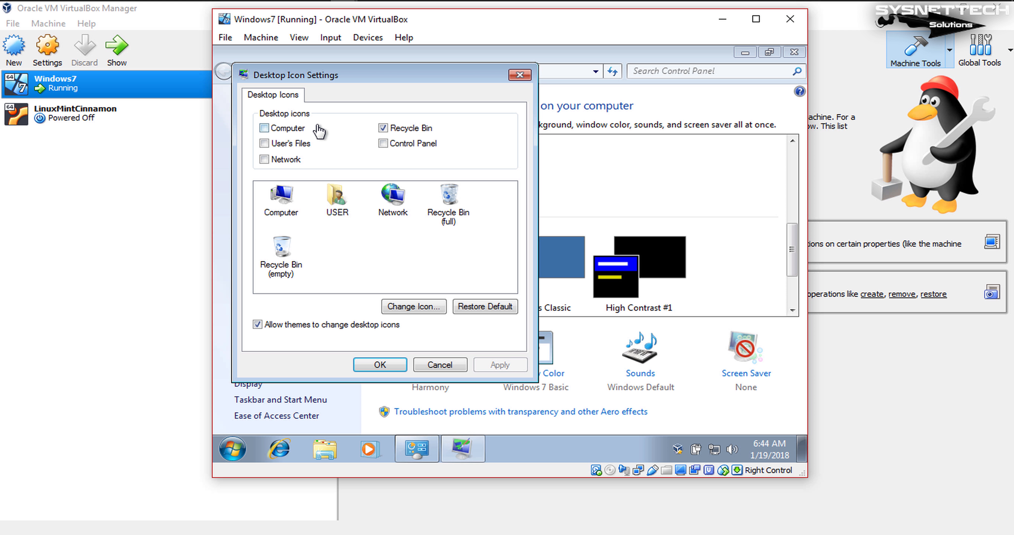
pyautogui.click(299, 130)
pyautogui.click(294, 144)
pyautogui.click(289, 159)
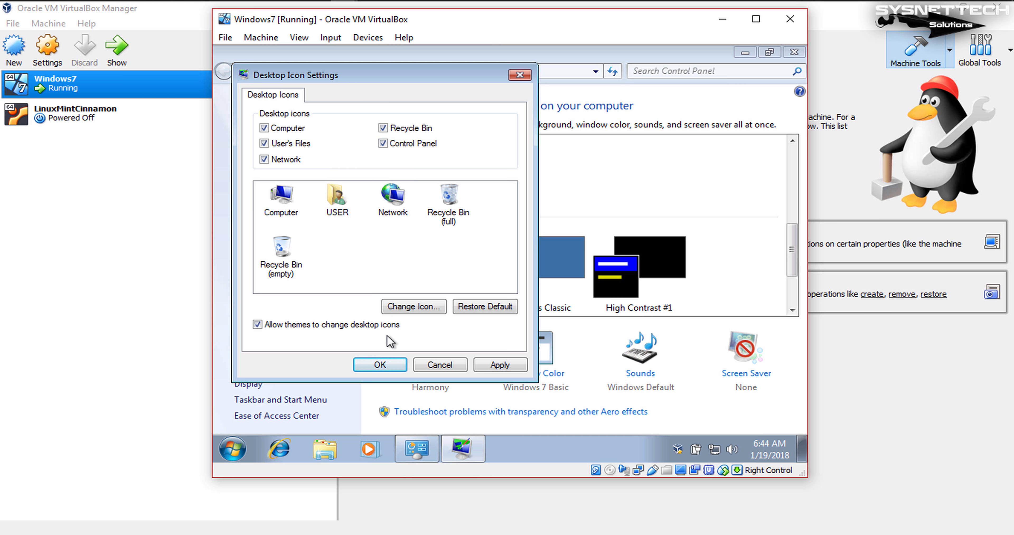
pyautogui.click(390, 365)
pyautogui.click(794, 52)
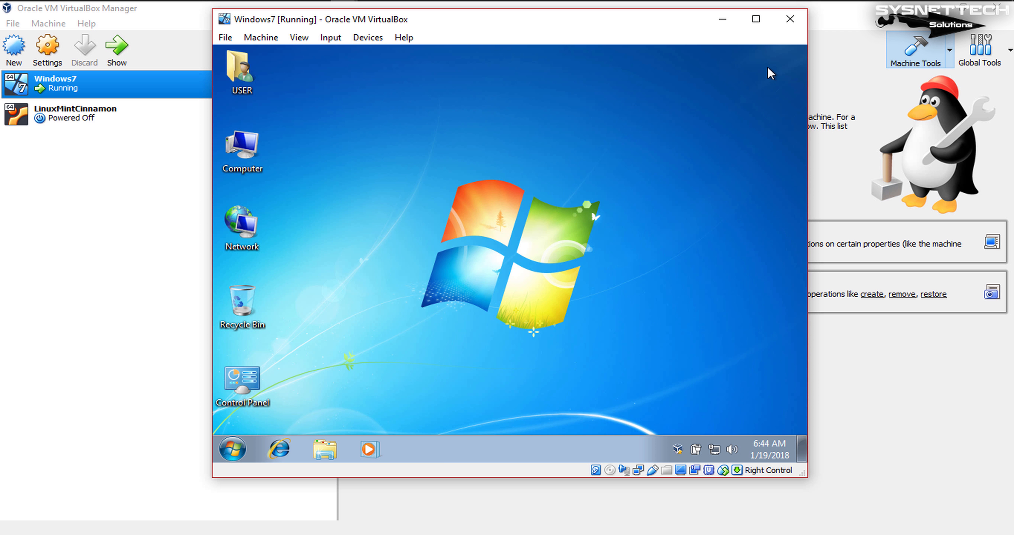
pyautogui.rightClick(414, 135)
pyautogui.click(447, 176)
pyautogui.moveTo(378, 82); pyautogui.dragTo(361, 384)
# Step: Take a snapshot of the running Windows7 machine named Snapshot-Fresh, using the same text as its description
pyautogui.click(262, 37)
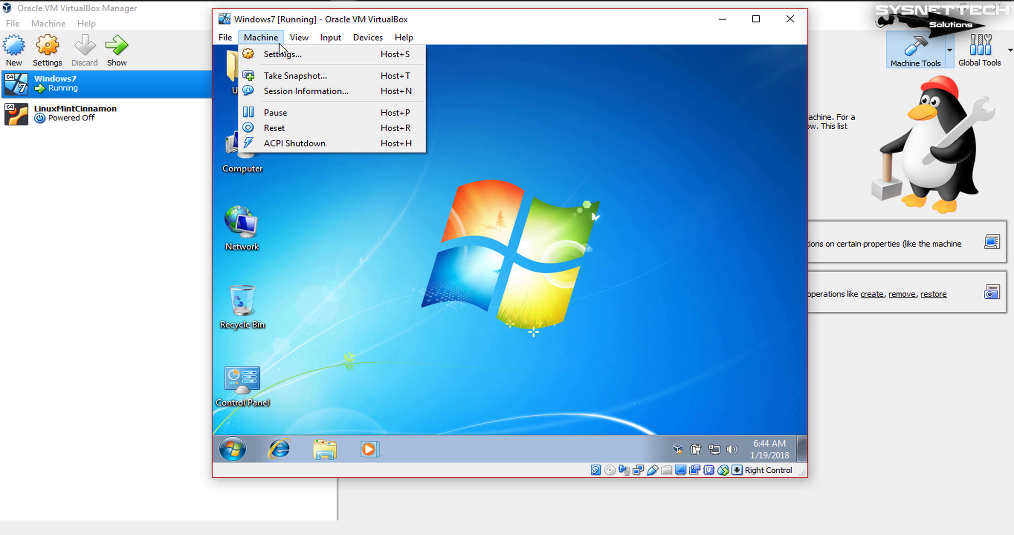
pyautogui.click(357, 78)
pyautogui.click(521, 167)
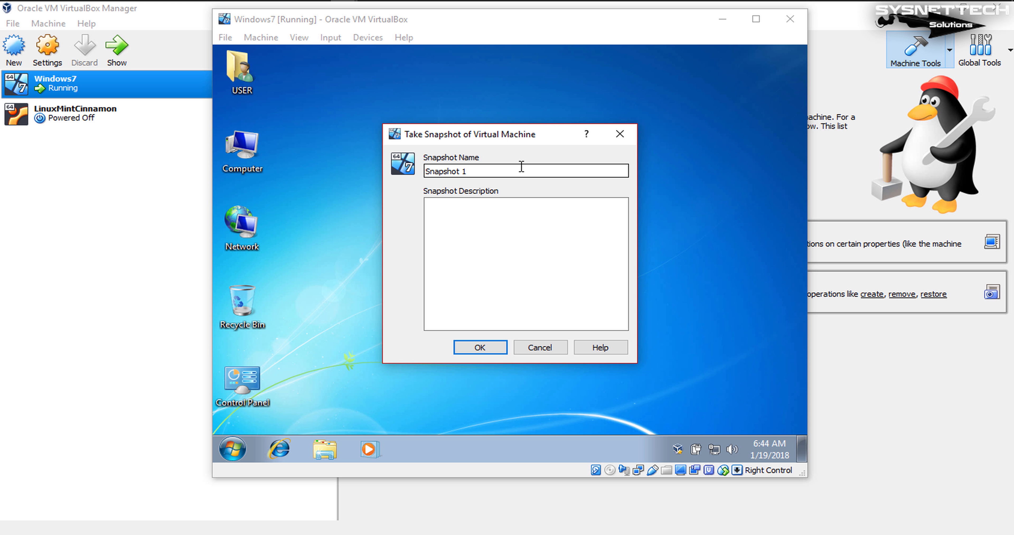
pyautogui.moveTo(473, 169); pyautogui.dragTo(420, 169)
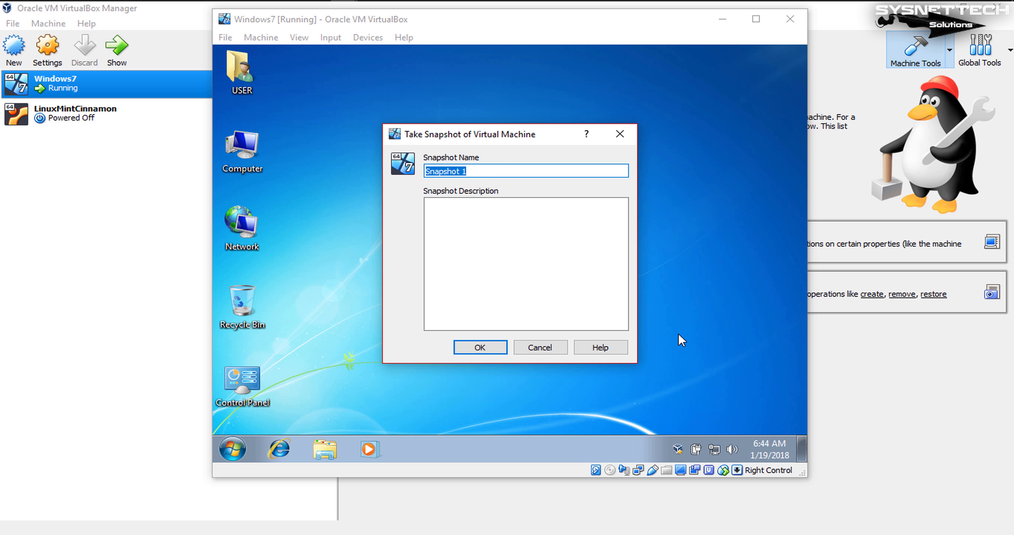
pyautogui.press('Home')
pyautogui.press('Delete')
pyautogui.write('S')
pyautogui.hotkey('ctrl', 'a')
pyautogui.hotkey('ctrl', 'c')
pyautogui.click(580, 280)
pyautogui.hotkey('ctrl', 'v')
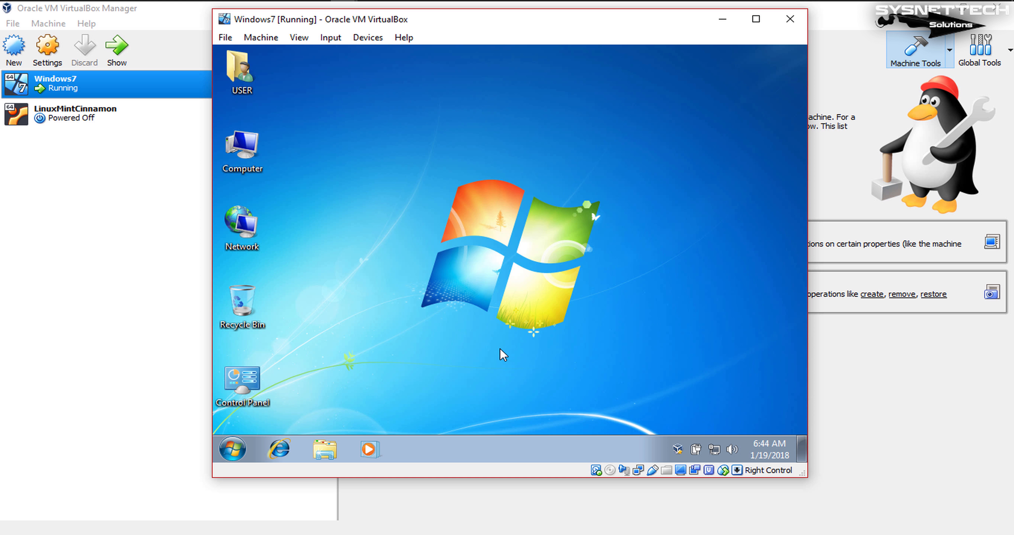
pyautogui.click(480, 347)
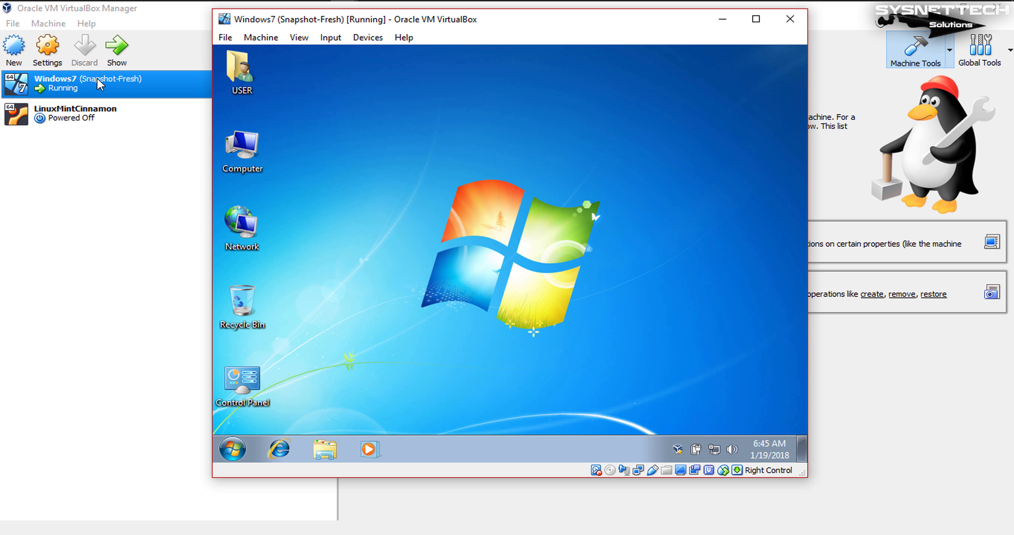
# Step: Check the Windows7 entry in the manager's machine list and return to its running window
pyautogui.click(125, 209)
pyautogui.click(167, 100)
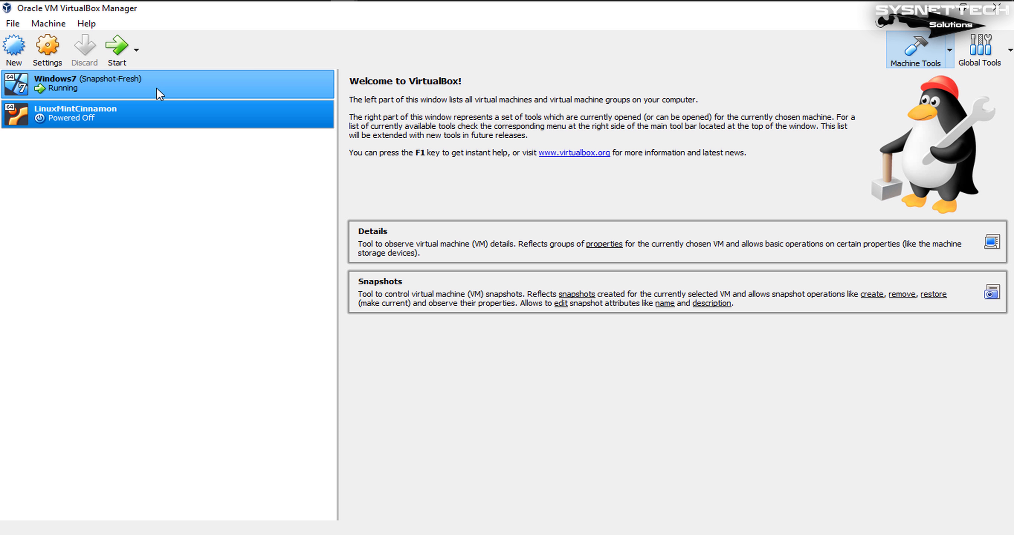
pyautogui.click(165, 87)
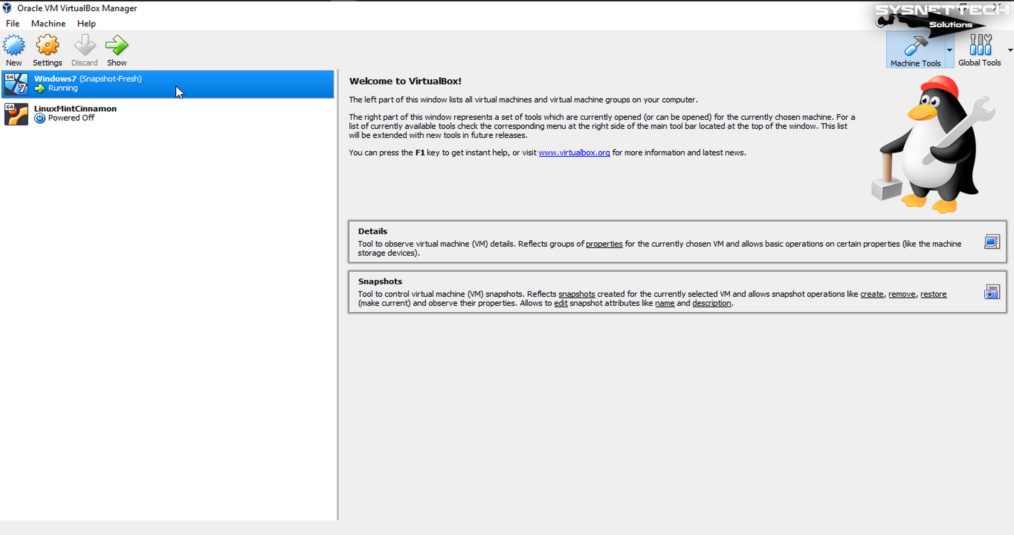
pyautogui.doubleClick(141, 93)
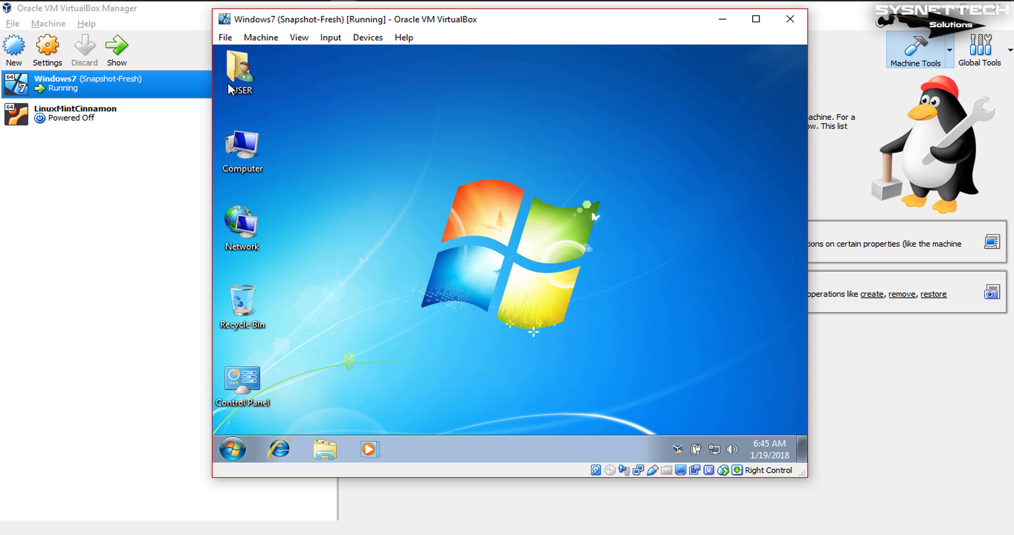
# Step: Shut down the Windows 7 guest and open the machine's Snapshots tool
pyautogui.click(236, 447)
pyautogui.click(438, 412)
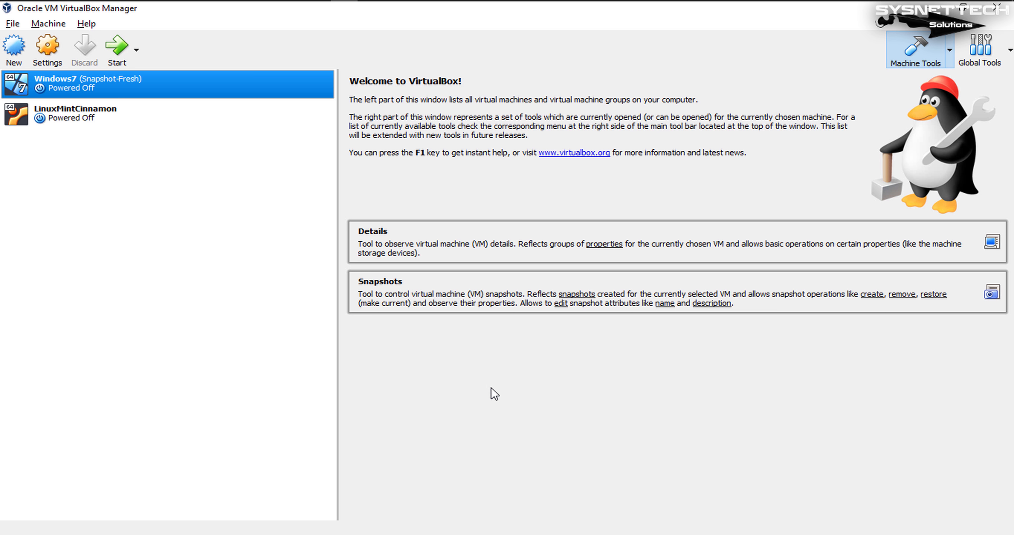
pyautogui.click(512, 293)
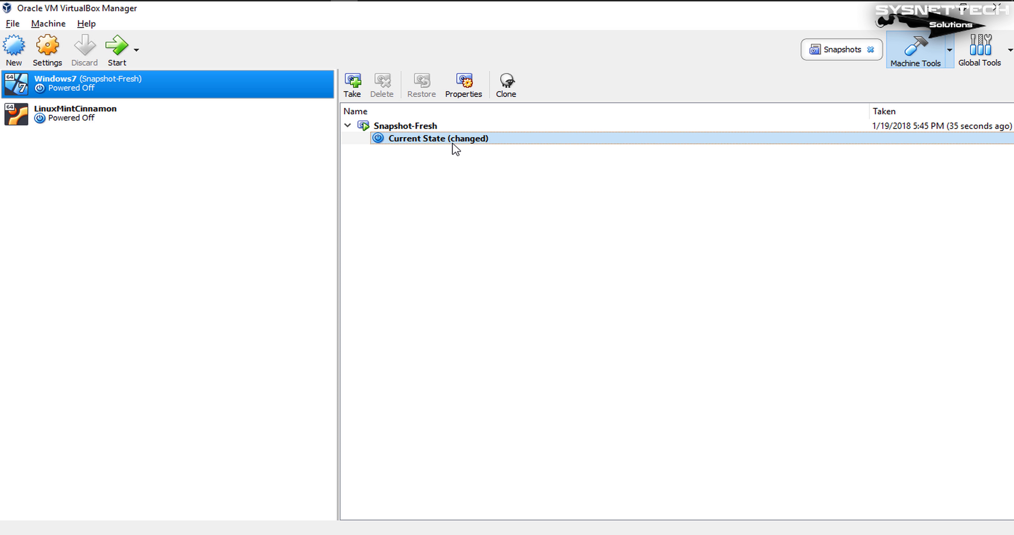
# Step: Examine the Snapshot-Fresh and Current State entries and the actions available for the current state
pyautogui.moveTo(869, 112); pyautogui.dragTo(726, 114)
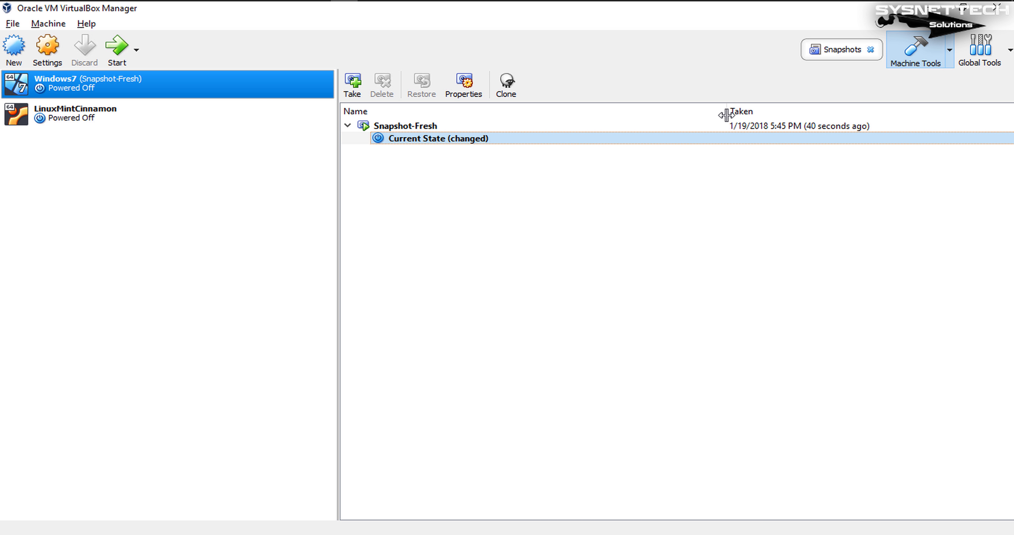
pyautogui.click(826, 127)
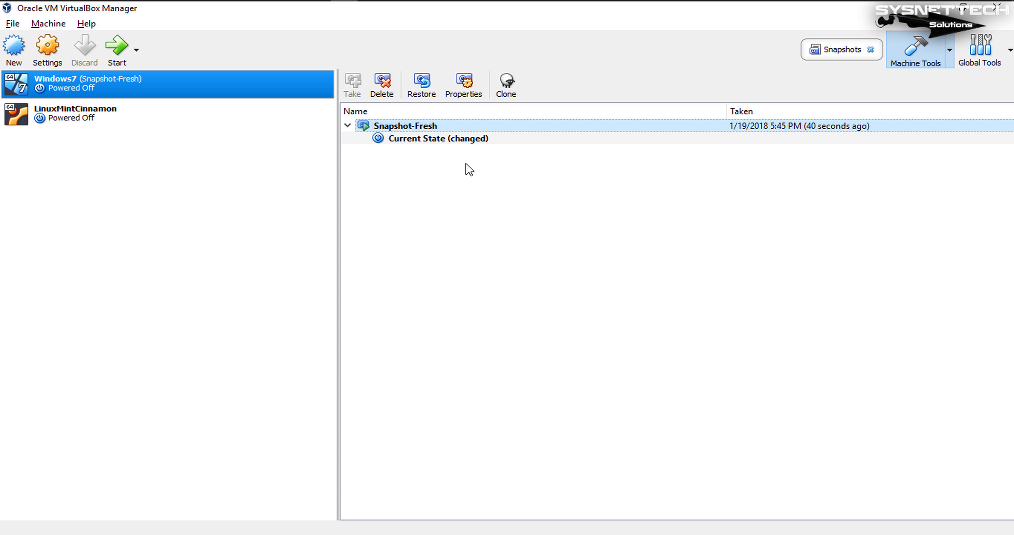
pyautogui.click(487, 138)
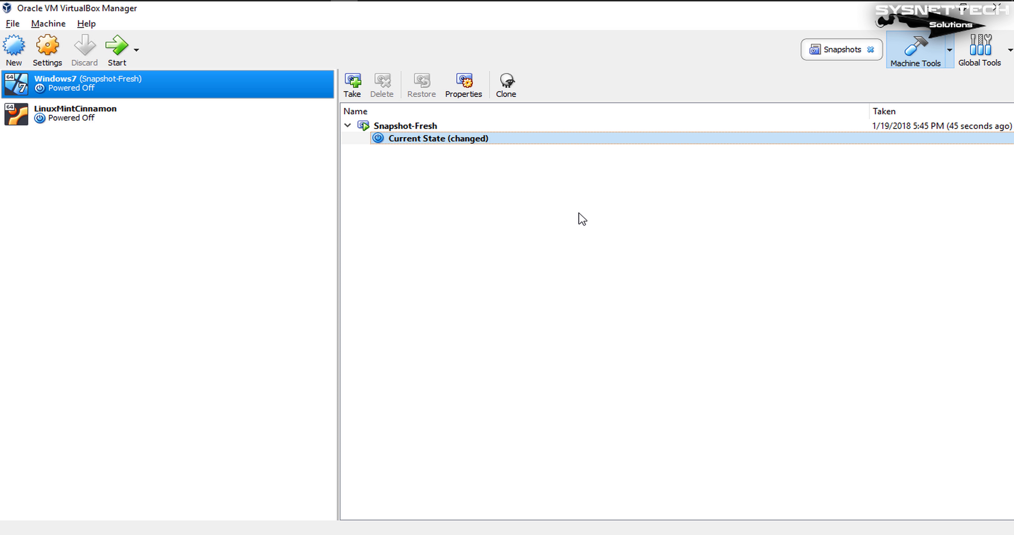
pyautogui.rightClick(522, 138)
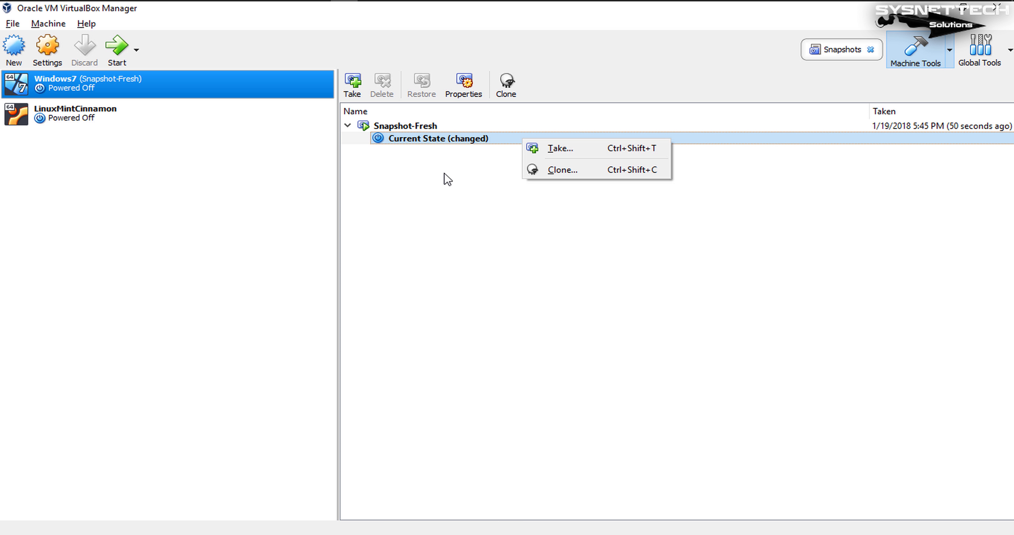
pyautogui.click(477, 170)
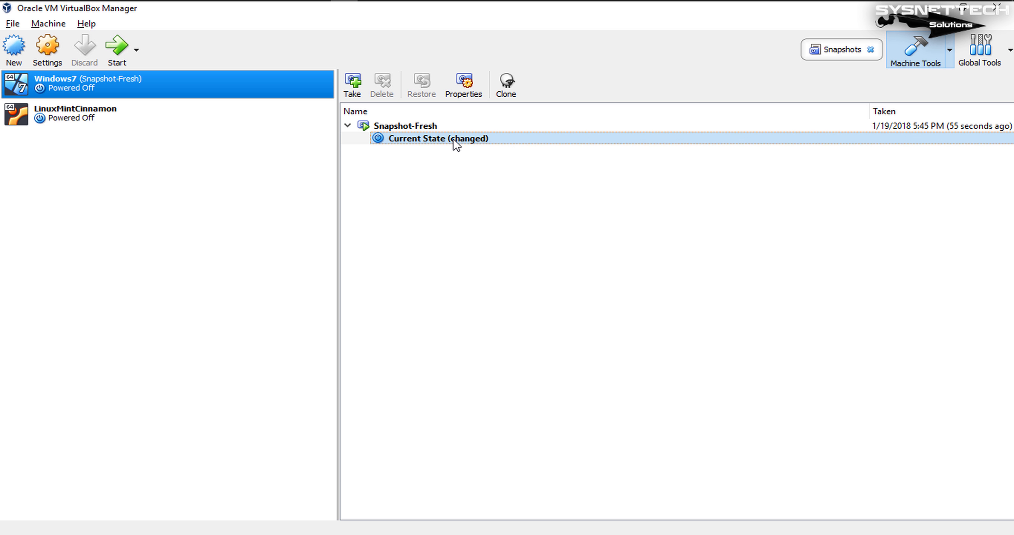
pyautogui.click(362, 90)
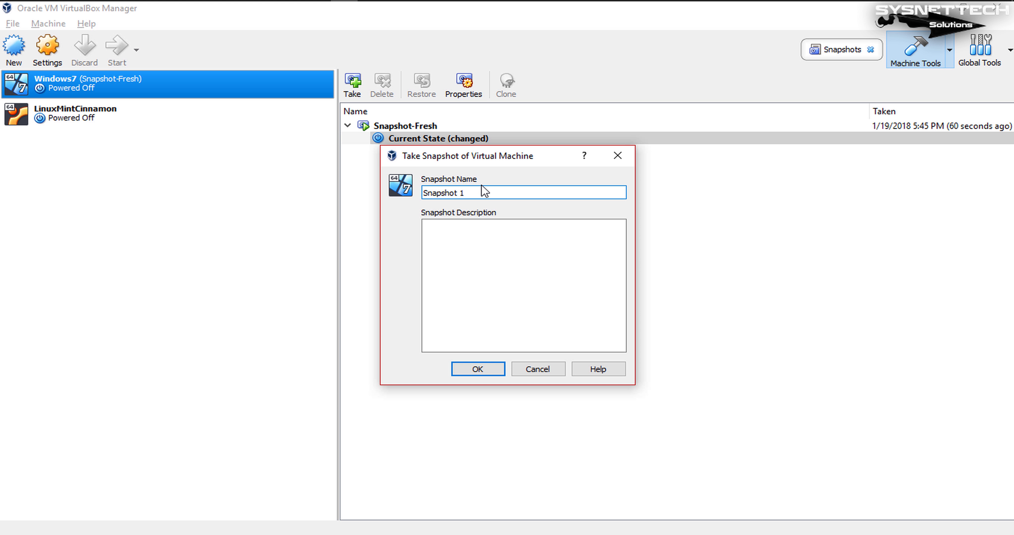
pyautogui.moveTo(482, 192); pyautogui.dragTo(413, 184)
pyautogui.click(543, 372)
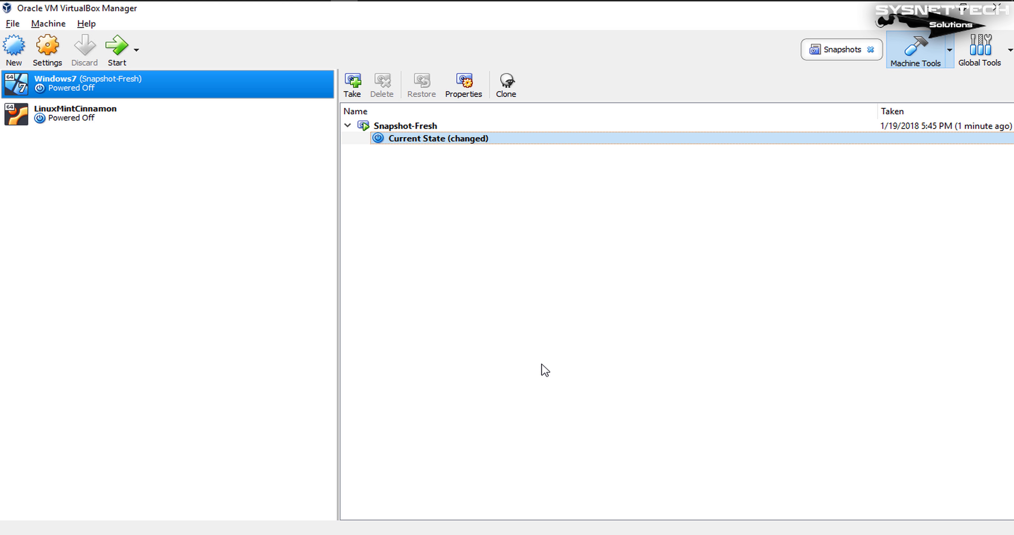
# Step: Restore the Snapshot-Fresh snapshot without creating a snapshot of the current machine state
pyautogui.click(420, 138)
pyautogui.click(421, 127)
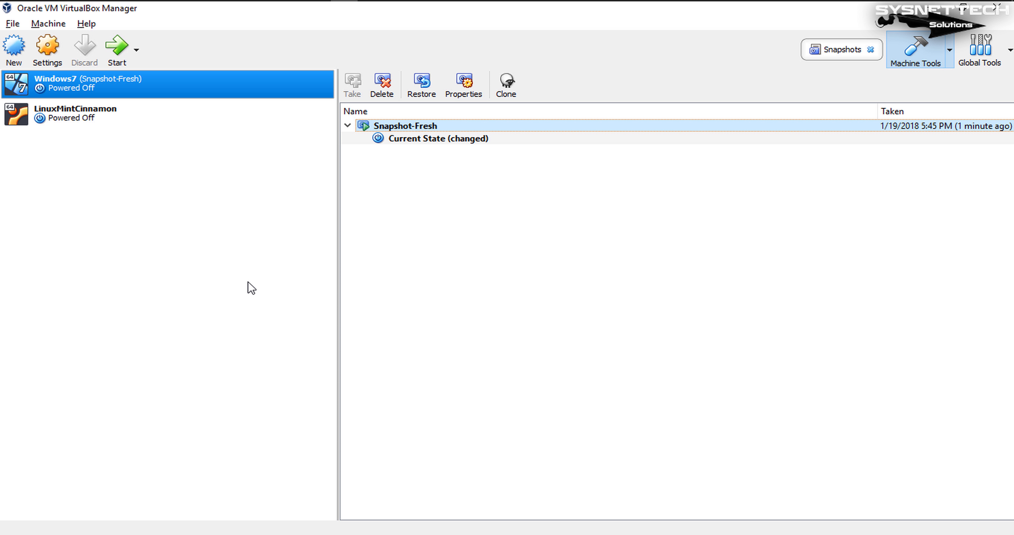
pyautogui.click(430, 96)
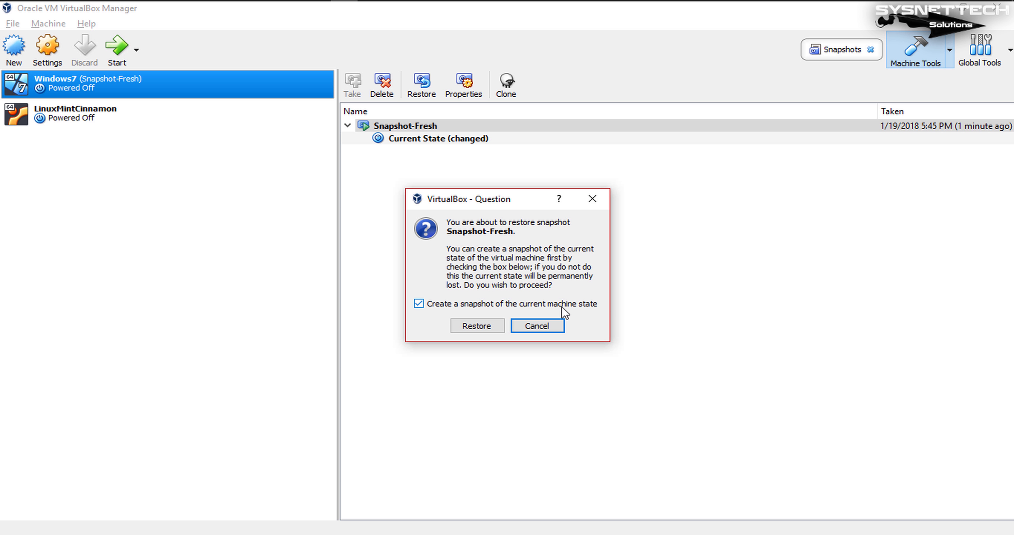
pyautogui.click(499, 324)
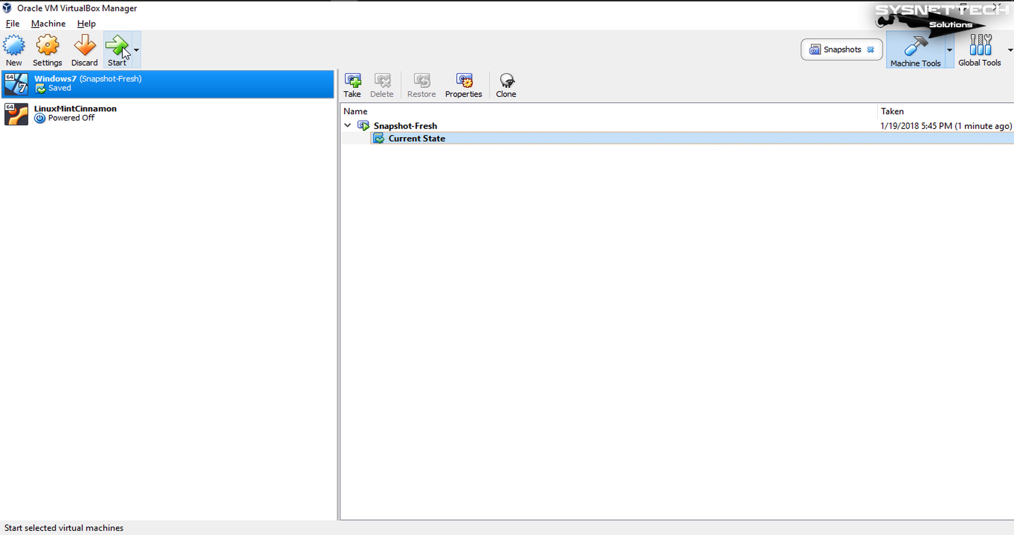
# Step: Start the restored Windows7 machine, dismiss its keyboard capture notice and reposition its window
pyautogui.click(115, 55)
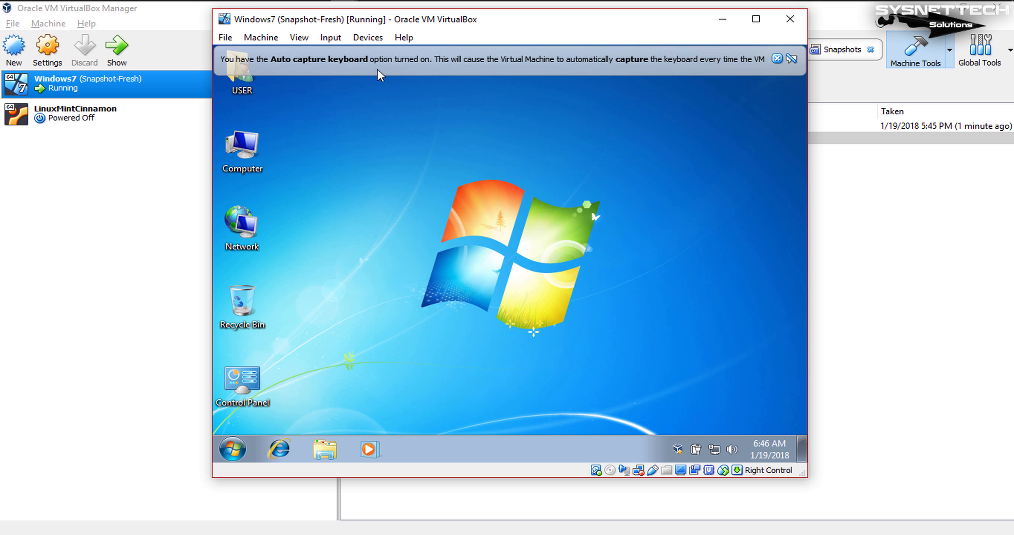
pyautogui.click(777, 58)
pyautogui.moveTo(637, 26); pyautogui.dragTo(702, 42)
pyautogui.moveTo(394, 427); pyautogui.dragTo(280, 144)
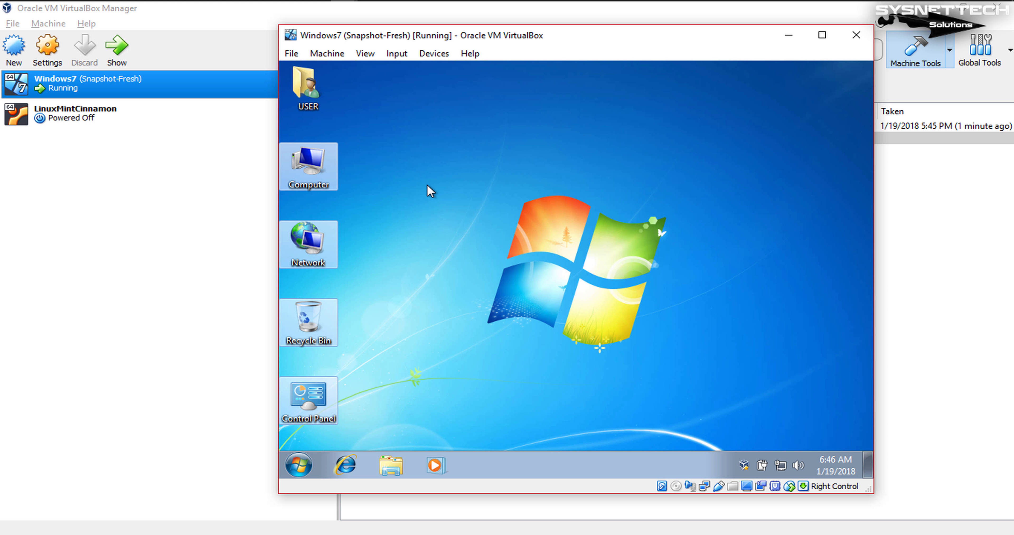
pyautogui.rightClick(372, 323)
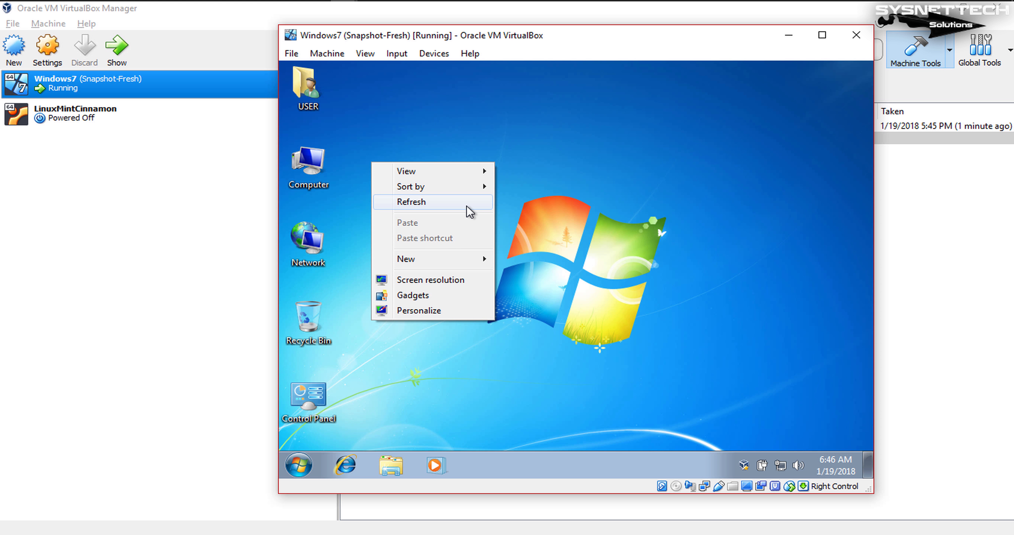
# Step: Create a folder named Test on the guest desktop
pyautogui.rightClick(443, 150)
pyautogui.moveTo(524, 248)
pyautogui.click(602, 247)
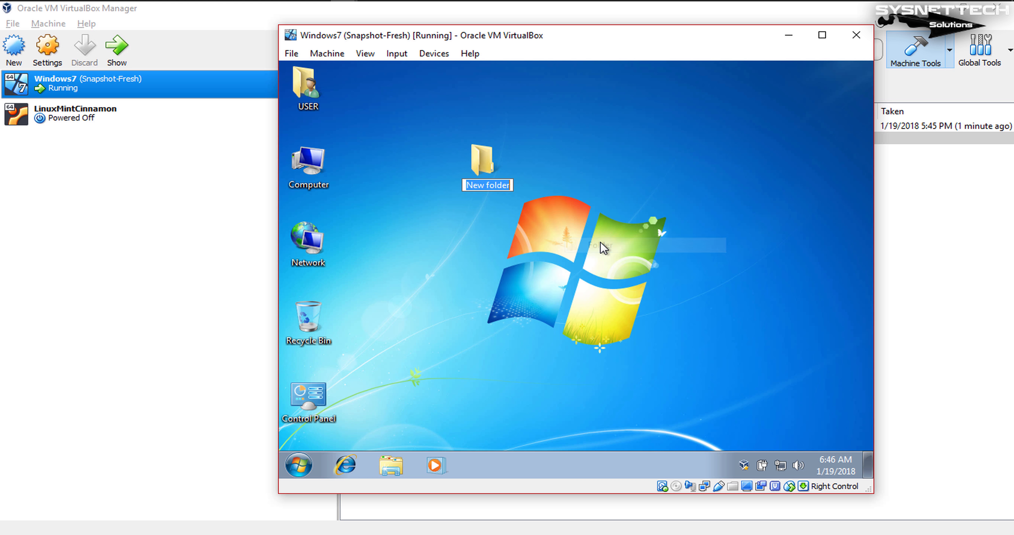
pyautogui.write('Test')
pyautogui.press('Return')
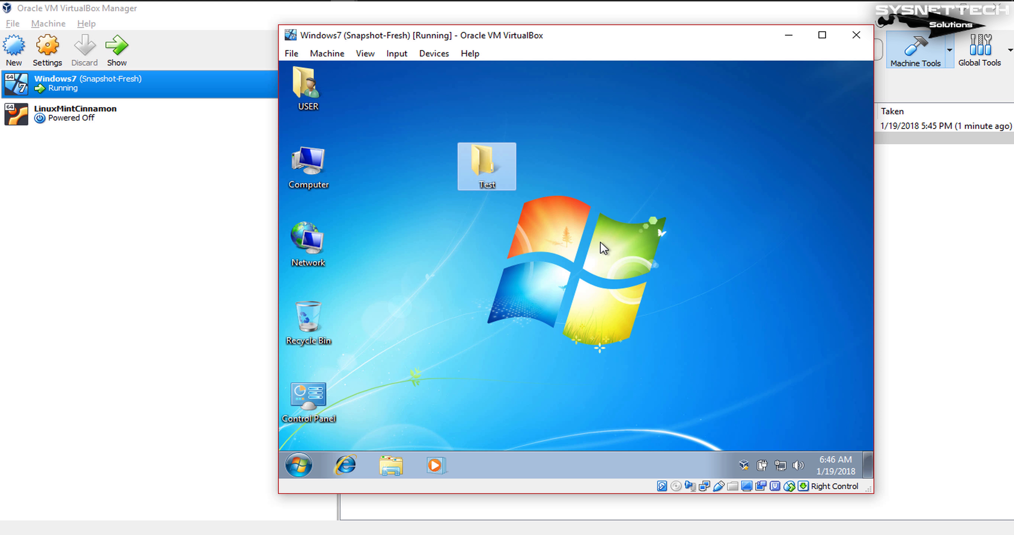
# Step: Move the Test folder to the upper-right corner of the guest desktop and refresh the desktop
pyautogui.moveTo(484, 165); pyautogui.dragTo(851, 102)
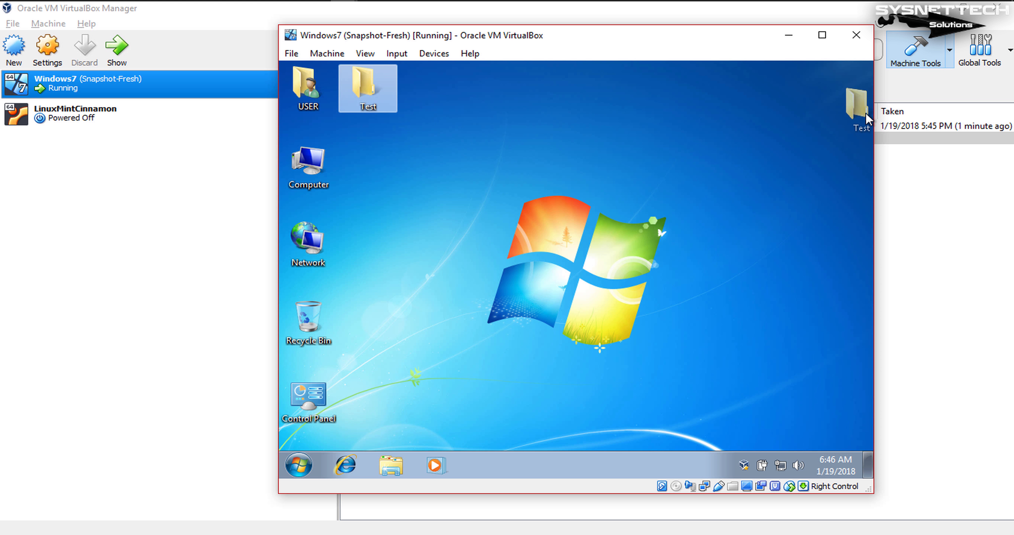
pyautogui.click(559, 140)
pyautogui.rightClick(553, 133)
pyautogui.click(598, 171)
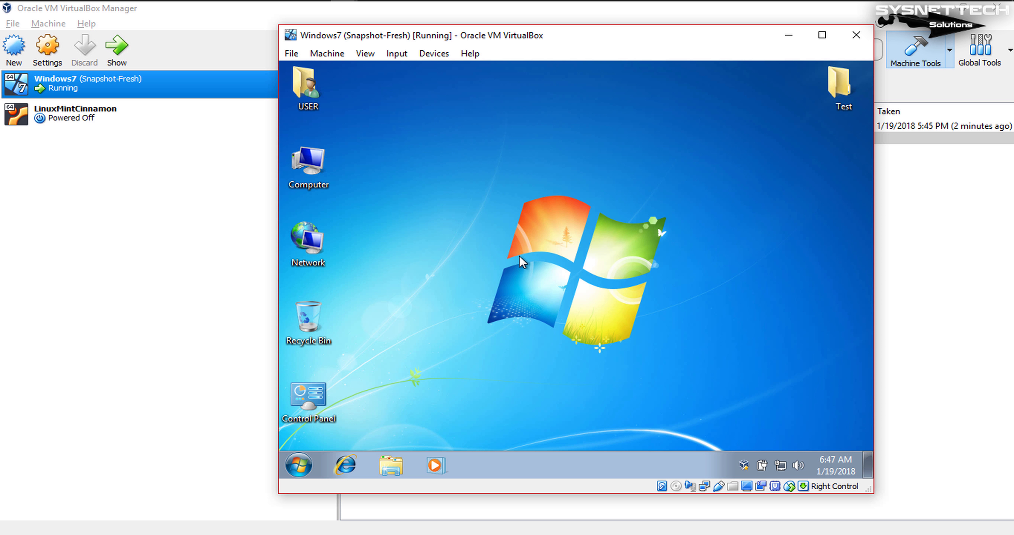
# Step: Shut down the Windows 7 guest and restore Snapshot-Fresh without creating a snapshot of the current machine state
pyautogui.click(299, 464)
pyautogui.click(506, 429)
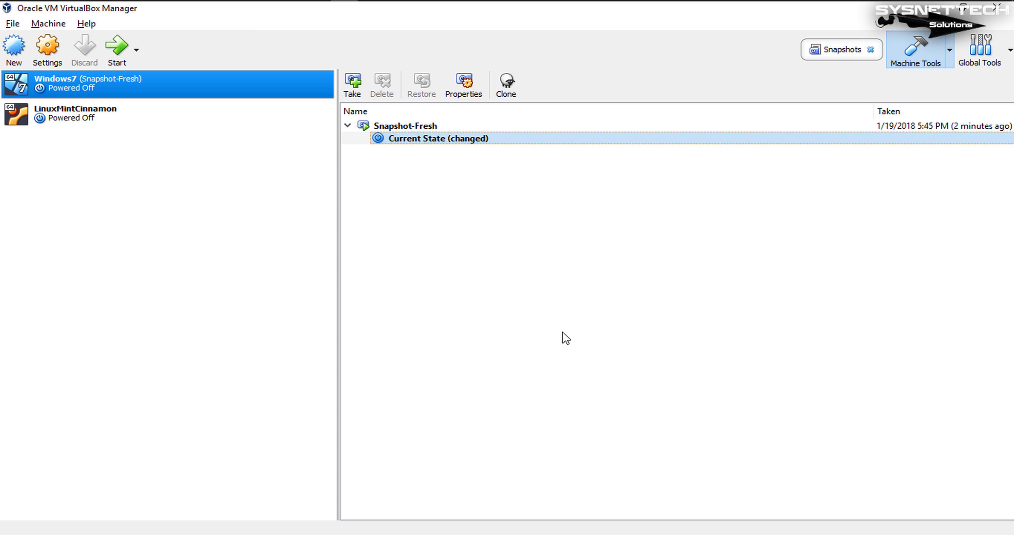
pyautogui.click(429, 128)
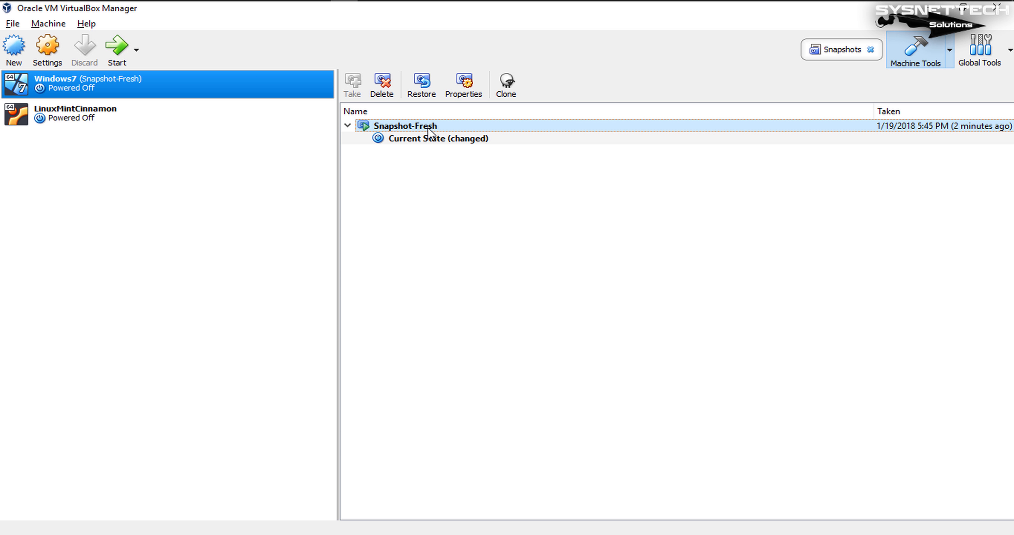
pyautogui.click(433, 99)
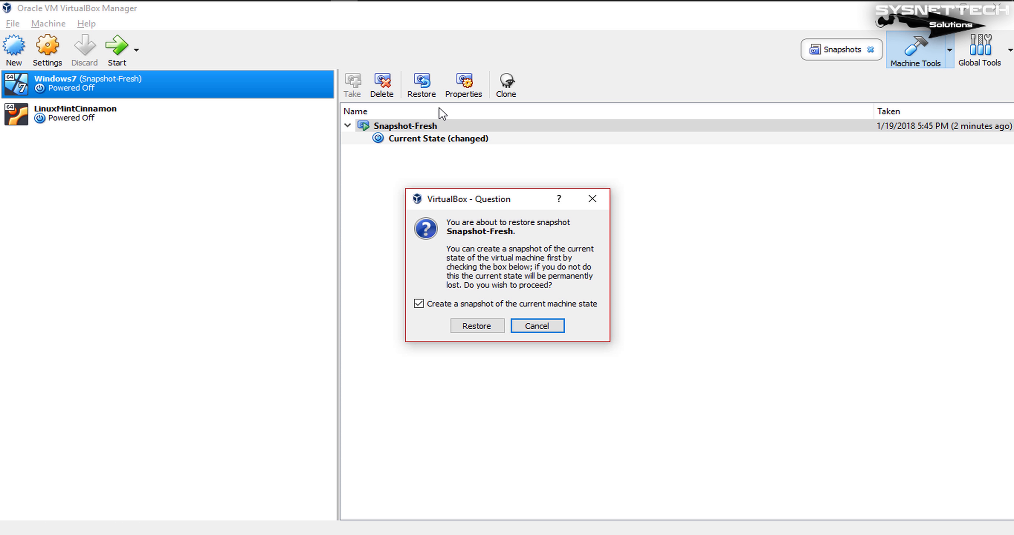
pyautogui.click(496, 333)
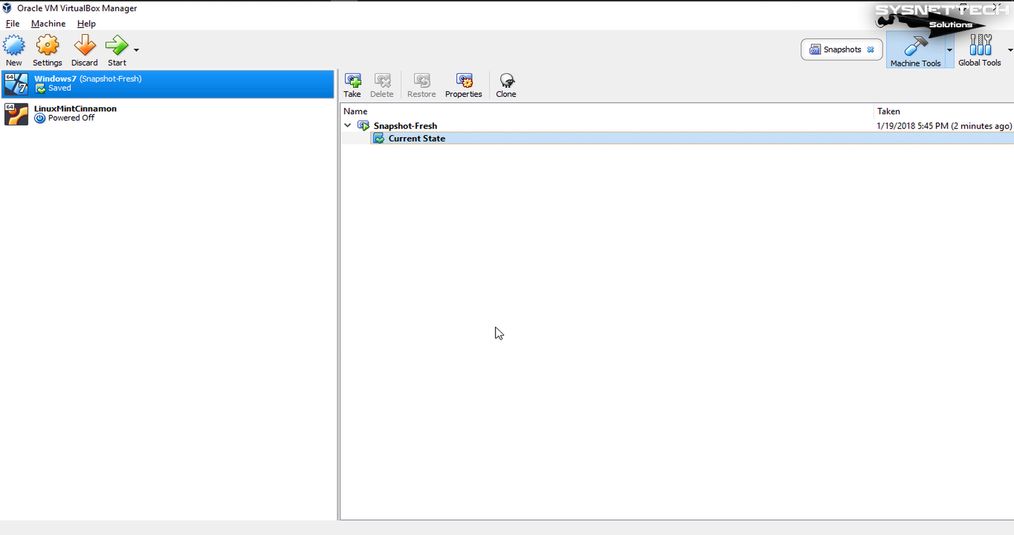
# Step: Start the restored Windows7 machine and move its window up and to the left
pyautogui.click(110, 55)
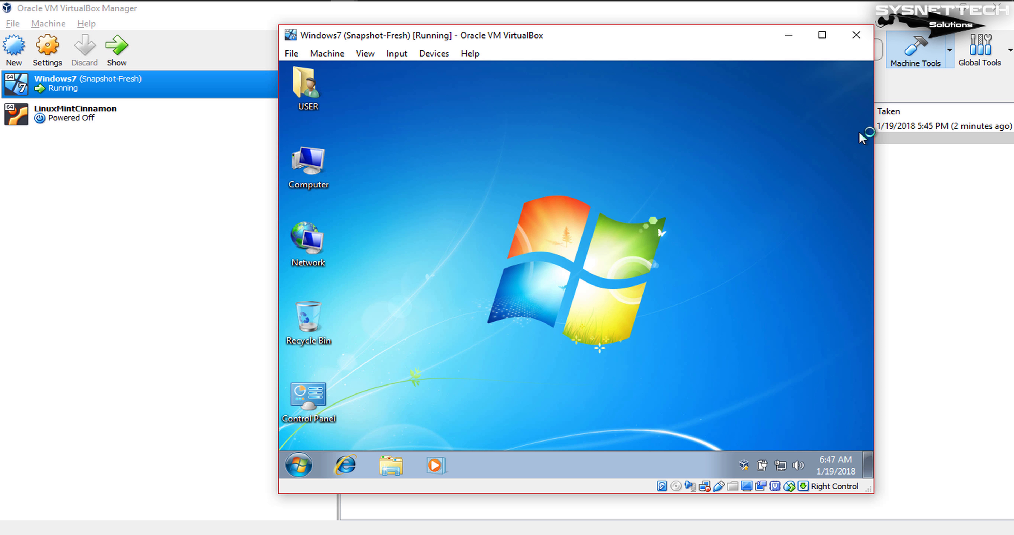
pyautogui.moveTo(786, 64)
pyautogui.mouseDown()
pyautogui.moveTo(871, 137)
pyautogui.moveTo(786, 68)
pyautogui.mouseUp()
pyautogui.moveTo(545, 35); pyautogui.dragTo(507, 19)
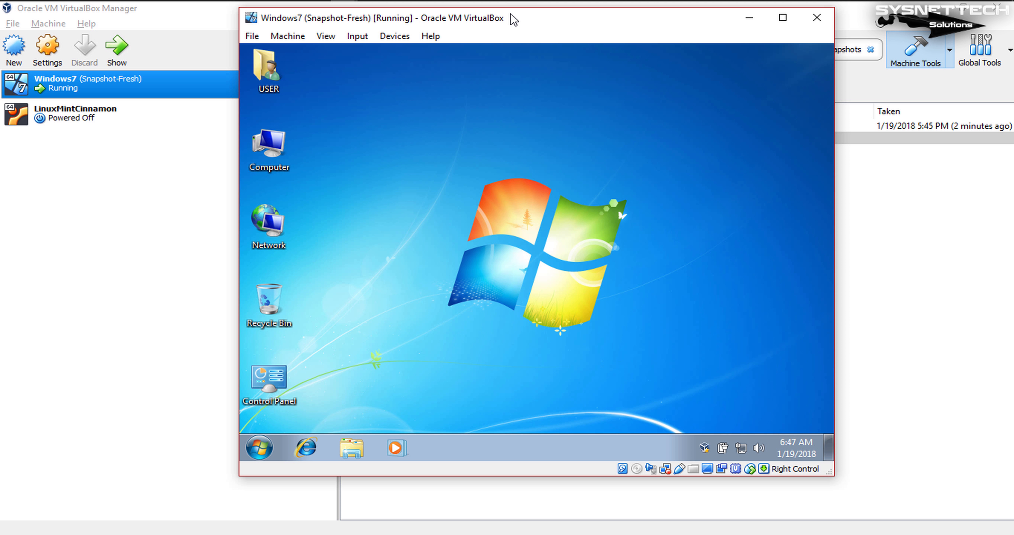
# Step: Shut down the restored Windows 7 guest from within its own desktop
pyautogui.click(259, 447)
pyautogui.click(467, 411)
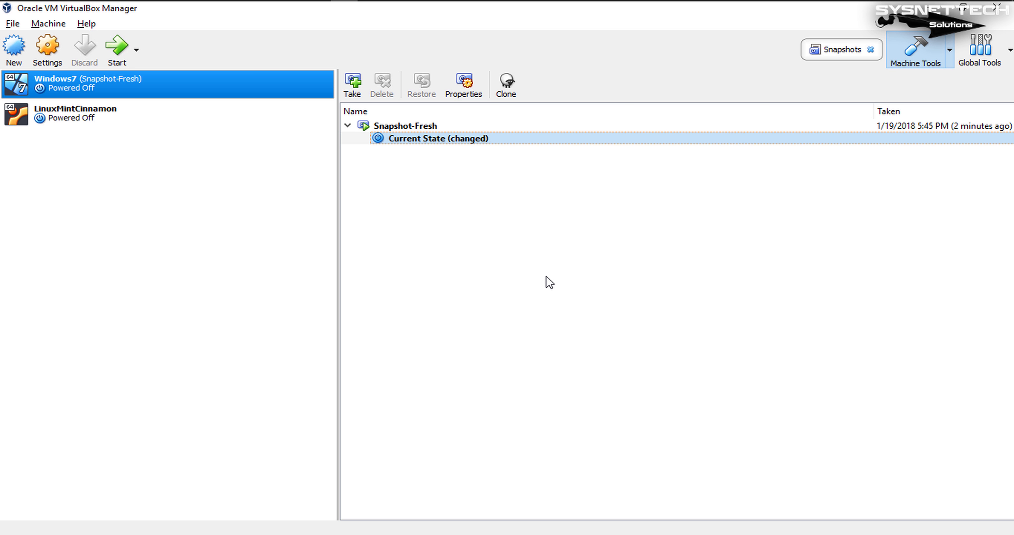
# Step: Open the properties of the Snapshot-Fresh snapshot and review its machine configuration information
pyautogui.click(527, 127)
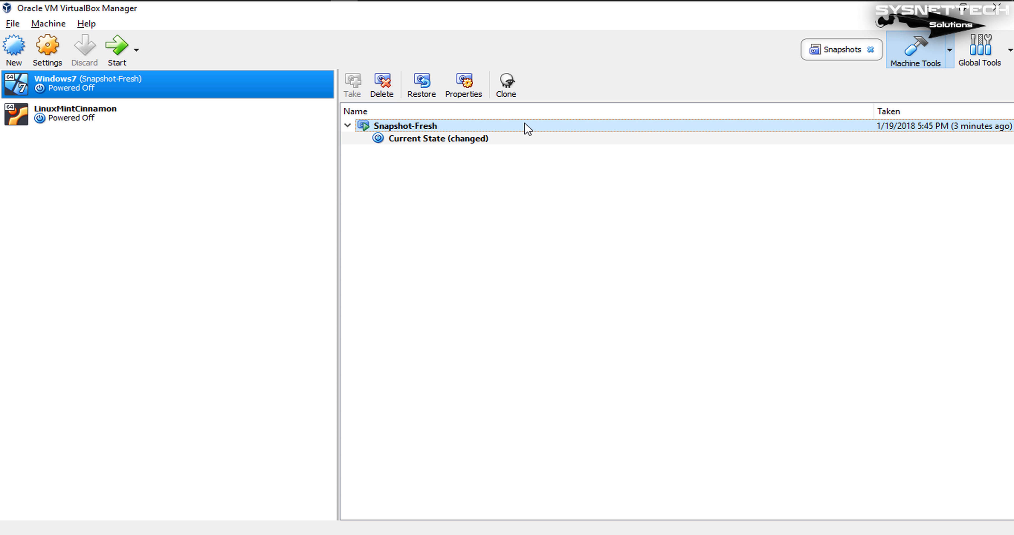
pyautogui.click(471, 93)
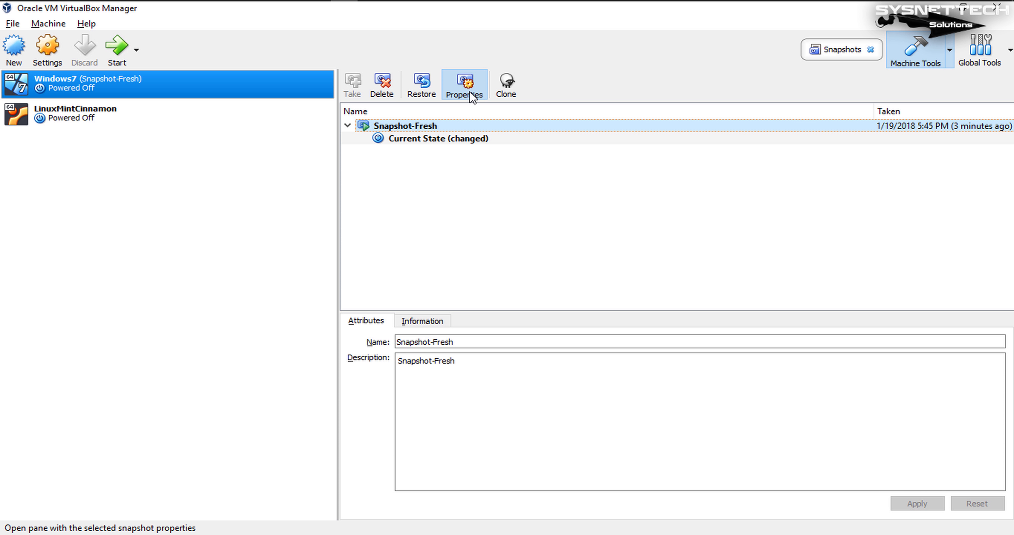
pyautogui.click(439, 321)
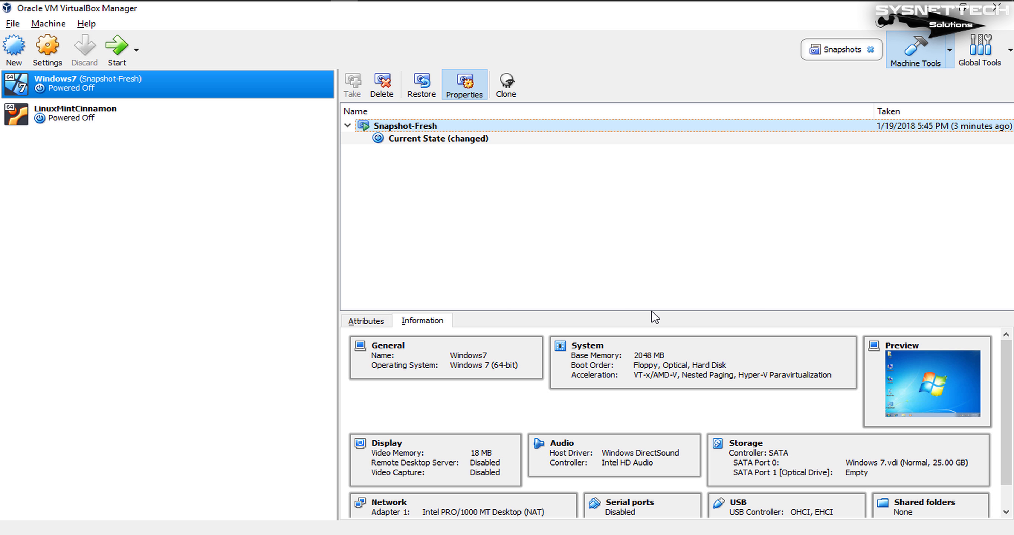
pyautogui.scroll(-1, 647, 432)
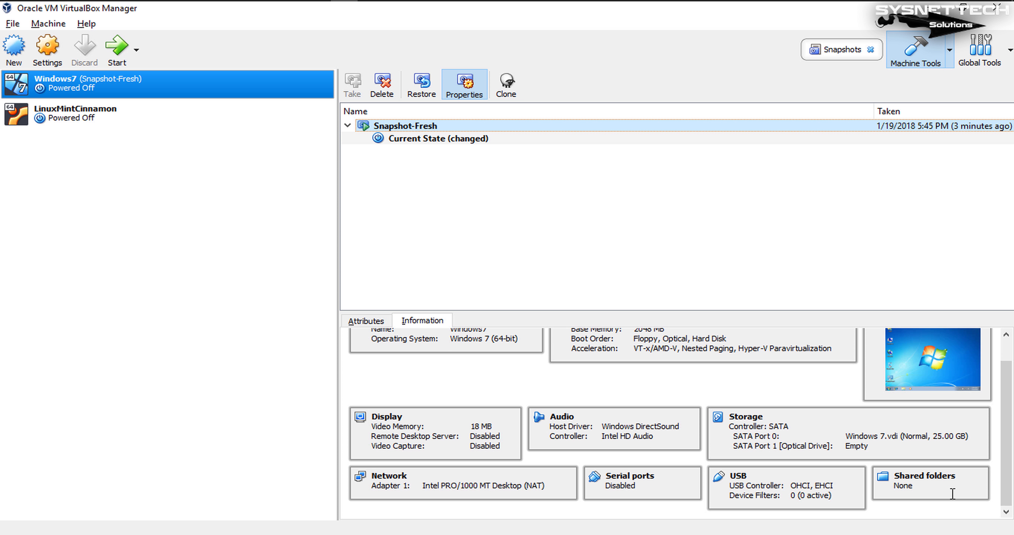
pyautogui.scroll(1, 445, 398)
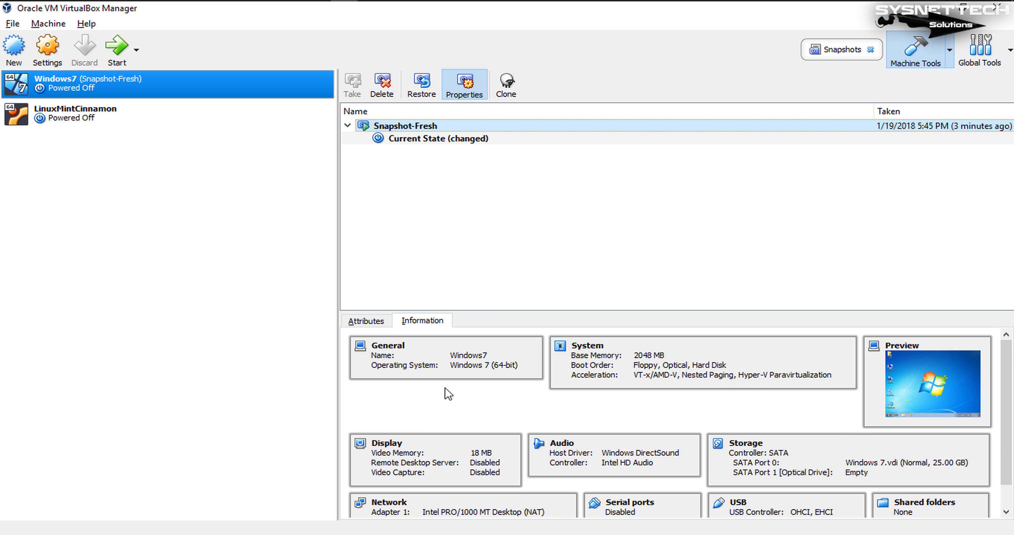